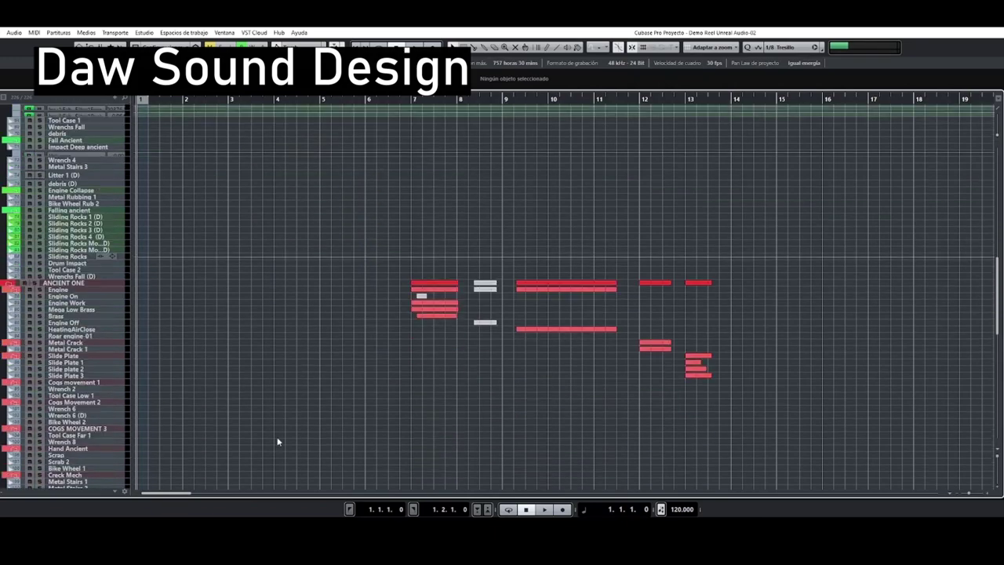
Play the oven impact foley, then the toaster impact foley, to hear their processed sound
{"action": "scroll", "coordinate": [236, 471], "scroll_direction": "down", "scroll_amount": 4}
{"action": "left_click_drag", "start_coordinate": [173, 494], "coordinate": [266, 508]}
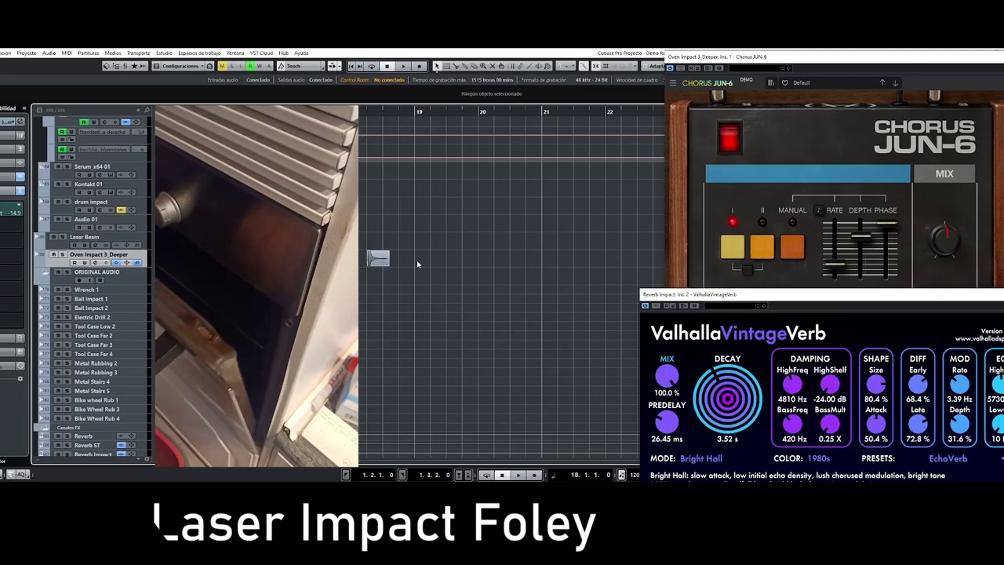
{"action": "key", "text": "space"}
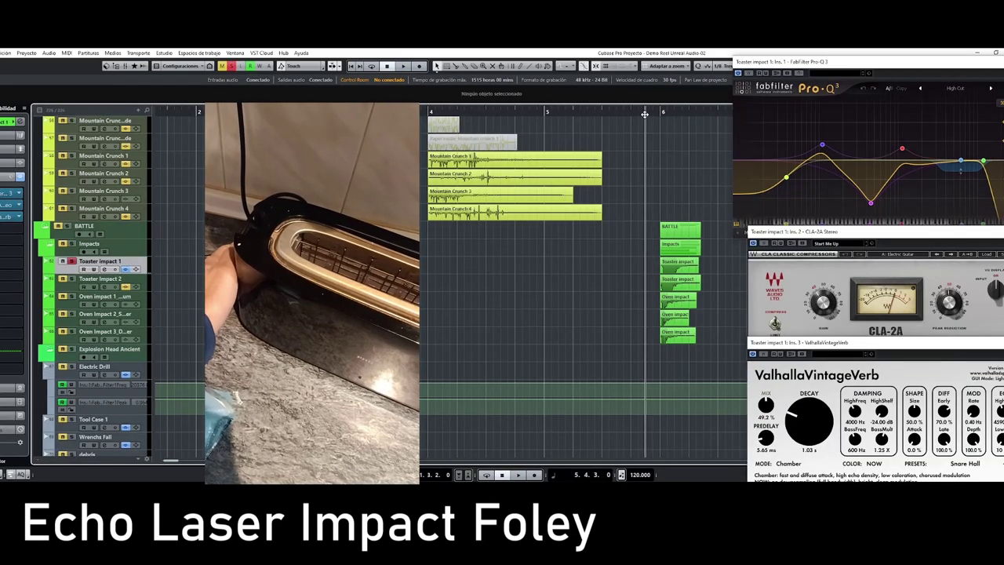
{"action": "key", "text": "space"}
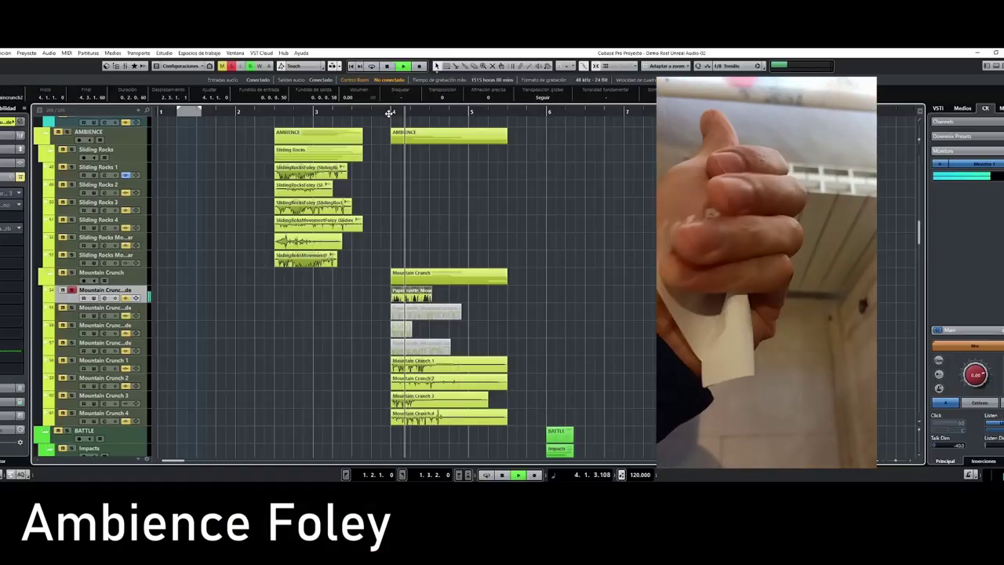
Stop the transport to end the ambience foley playback
{"action": "key", "text": "space"}
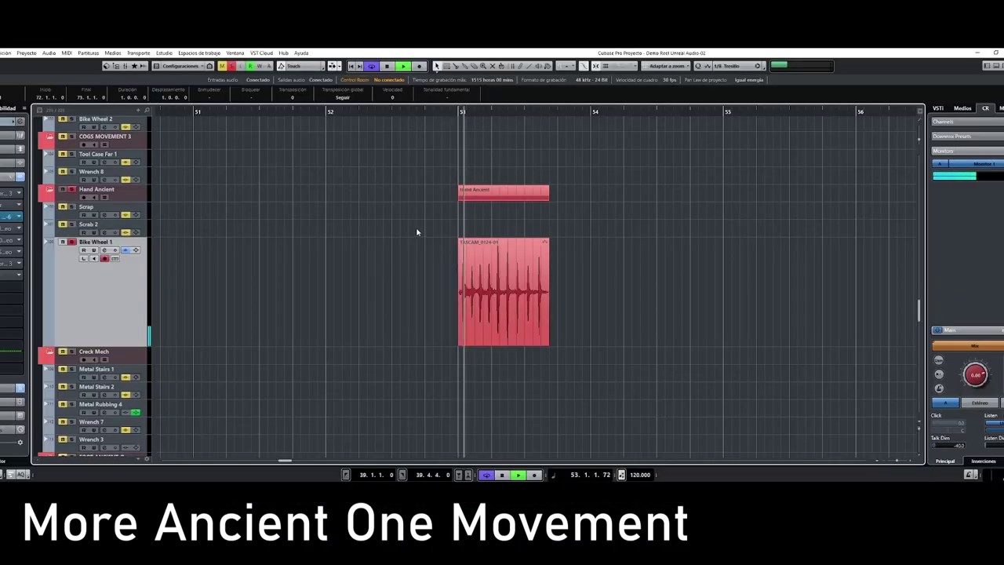
Audition Hand Ancient from just before bar 53, then the ANCIENT ONE engine sounds near bars 7–8
{"action": "left_click", "coordinate": [441, 114]}
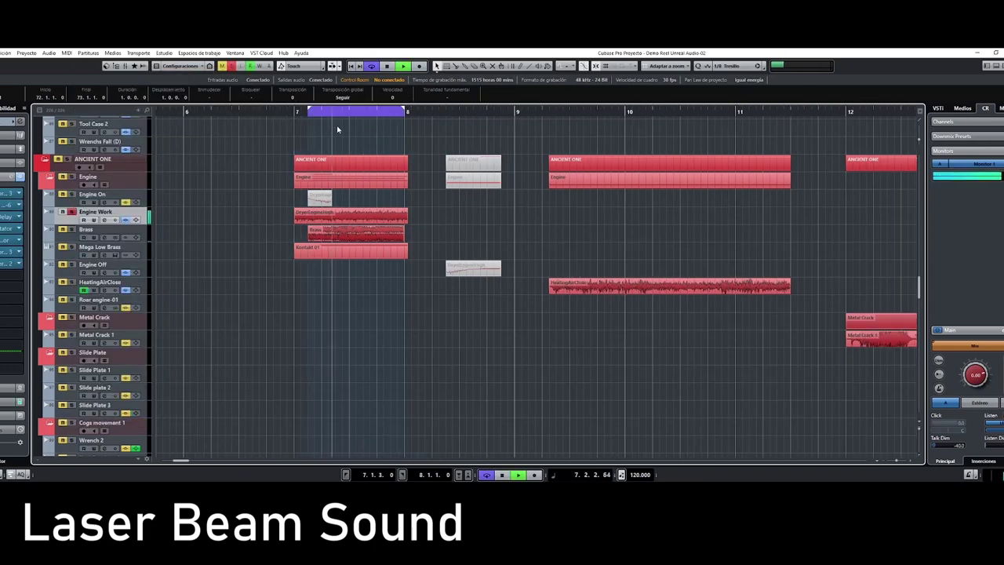
{"action": "scroll", "coordinate": [338, 129], "scroll_direction": "up", "scroll_amount": 1}
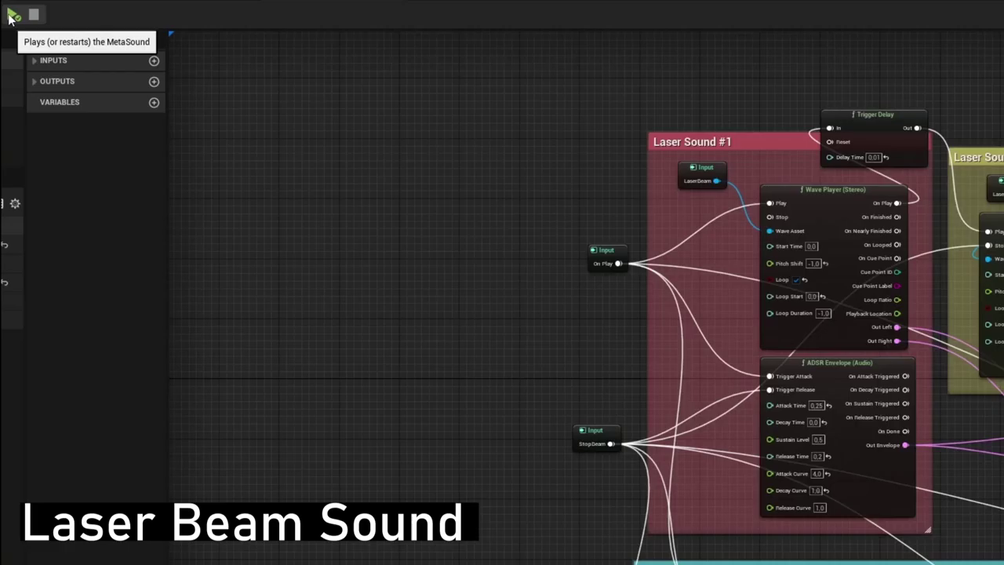
{"action": "left_click", "coordinate": [13, 14]}
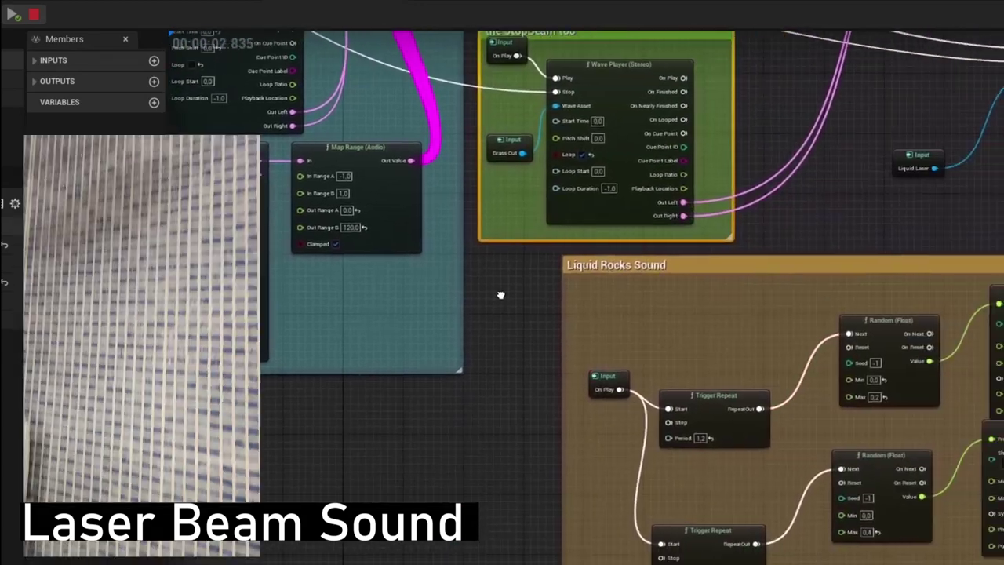
Pan the previewing MetaSound graph to Laser Sound #1 and fire its StopBeam trigger
{"action": "left_click_drag", "start_coordinate": [879, 426], "coordinate": [310, 388]}
{"action": "left_click_drag", "start_coordinate": [681, 322], "coordinate": [380, 364]}
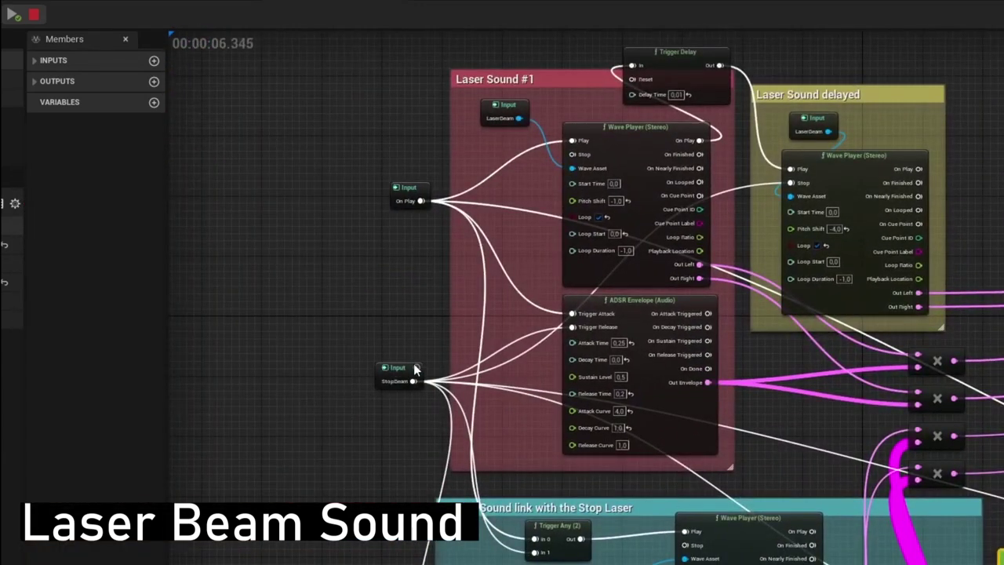
{"action": "left_click", "coordinate": [416, 369]}
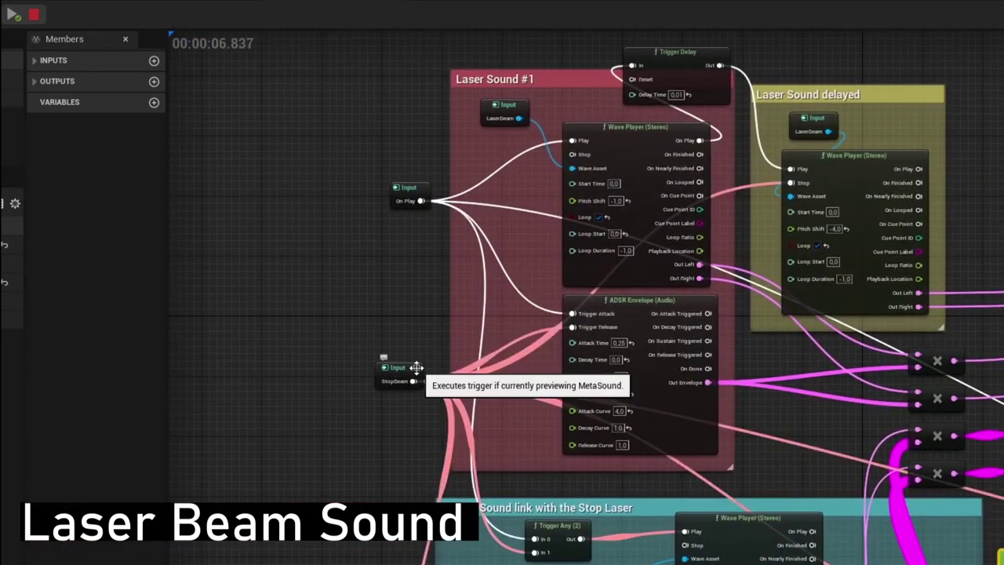